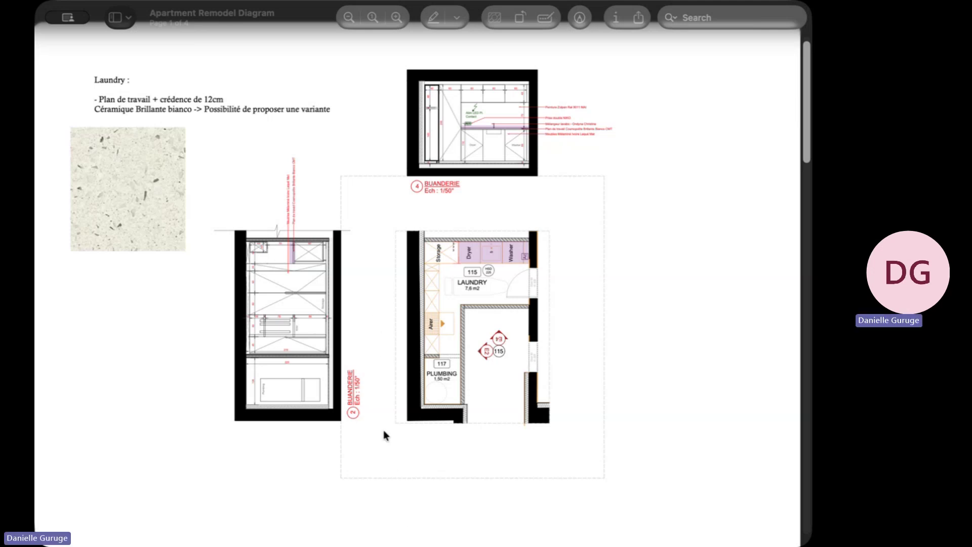
- Scroll the Apartment Remodel Diagram from the page 1 laundry drawings to the page 3 SALON plan
{"action": "scroll", "coordinate": [381, 438], "scroll_direction": "down", "scroll_amount": 2}
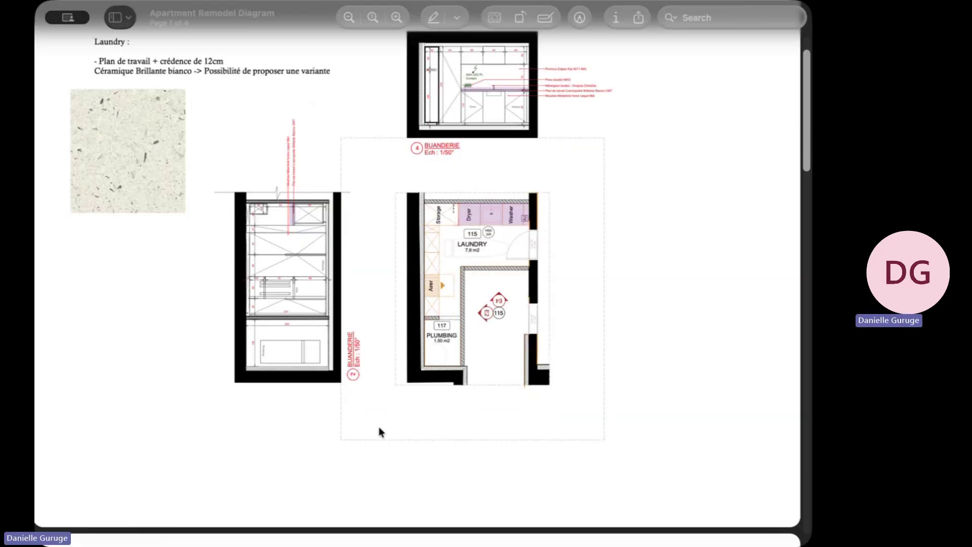
{"action": "scroll", "coordinate": [380, 433], "scroll_direction": "down", "scroll_amount": 2}
{"action": "scroll", "coordinate": [372, 446], "scroll_direction": "down", "scroll_amount": 1}
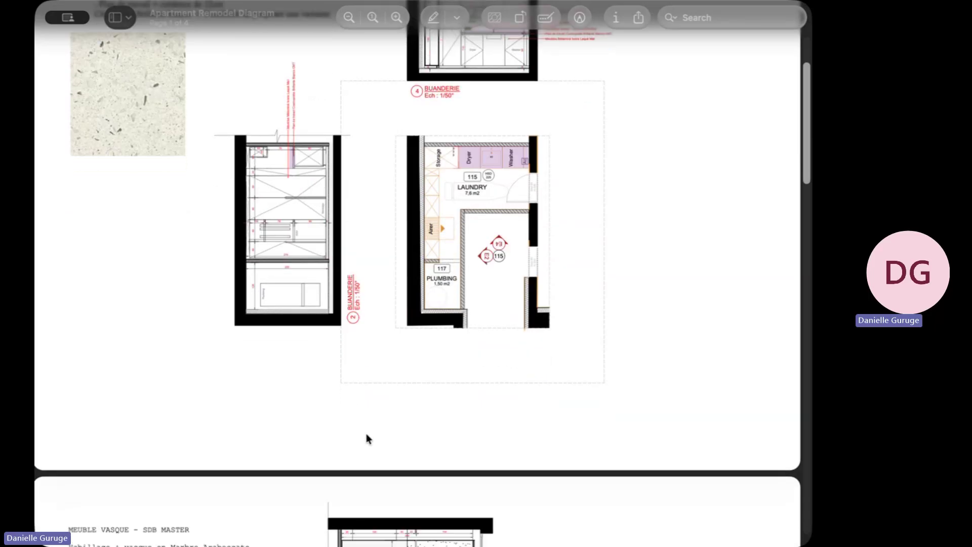
{"action": "scroll", "coordinate": [366, 439], "scroll_direction": "down", "scroll_amount": 1}
{"action": "scroll", "coordinate": [371, 438], "scroll_direction": "down", "scroll_amount": 2}
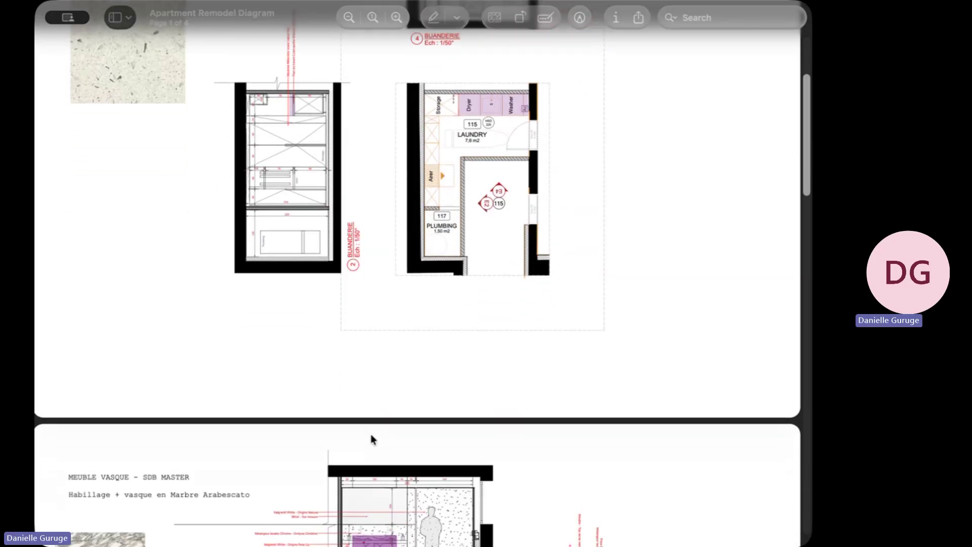
{"action": "scroll", "coordinate": [371, 435], "scroll_direction": "down", "scroll_amount": 6}
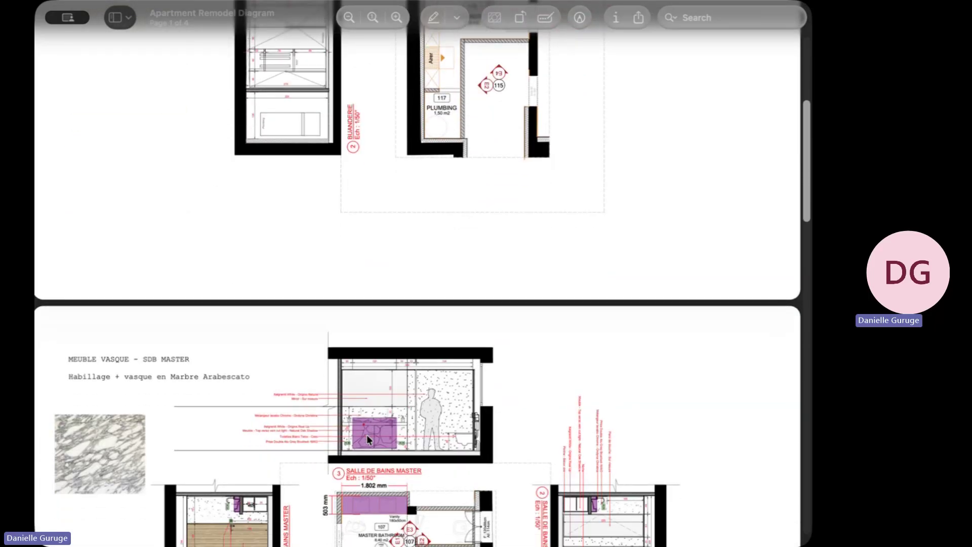
{"action": "scroll", "coordinate": [367, 435], "scroll_direction": "down", "scroll_amount": 5}
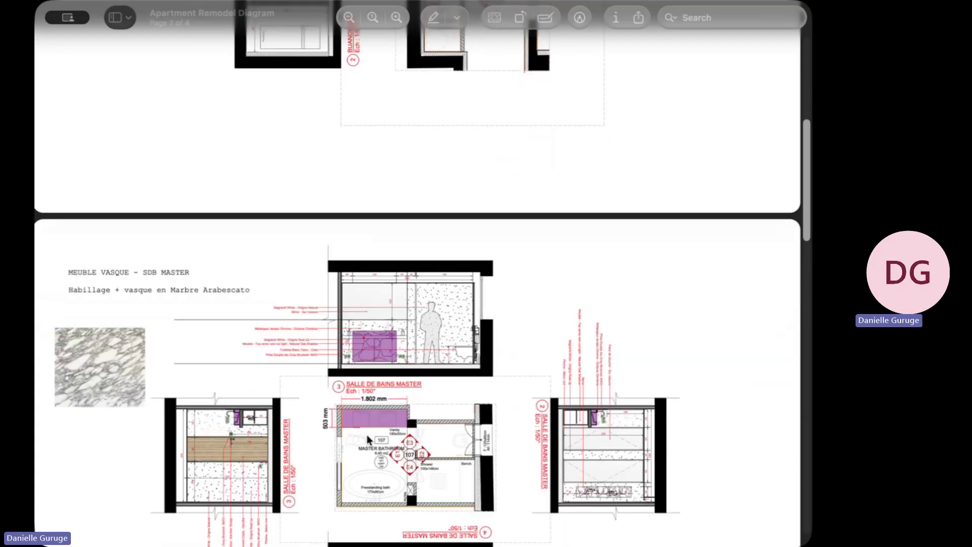
{"action": "scroll", "coordinate": [366, 435], "scroll_direction": "down", "scroll_amount": 2}
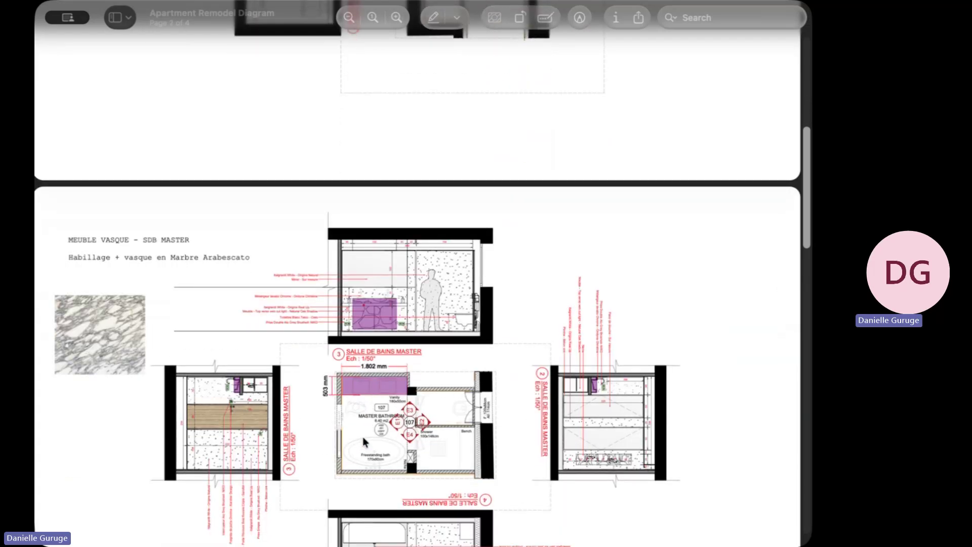
{"action": "scroll", "coordinate": [365, 442], "scroll_direction": "down", "scroll_amount": 4}
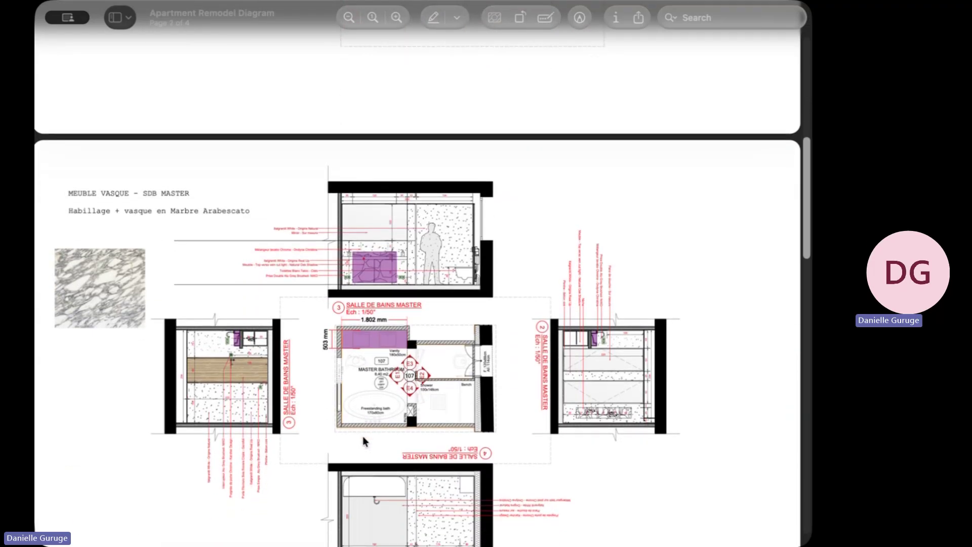
{"action": "scroll", "coordinate": [363, 440], "scroll_direction": "down", "scroll_amount": 2}
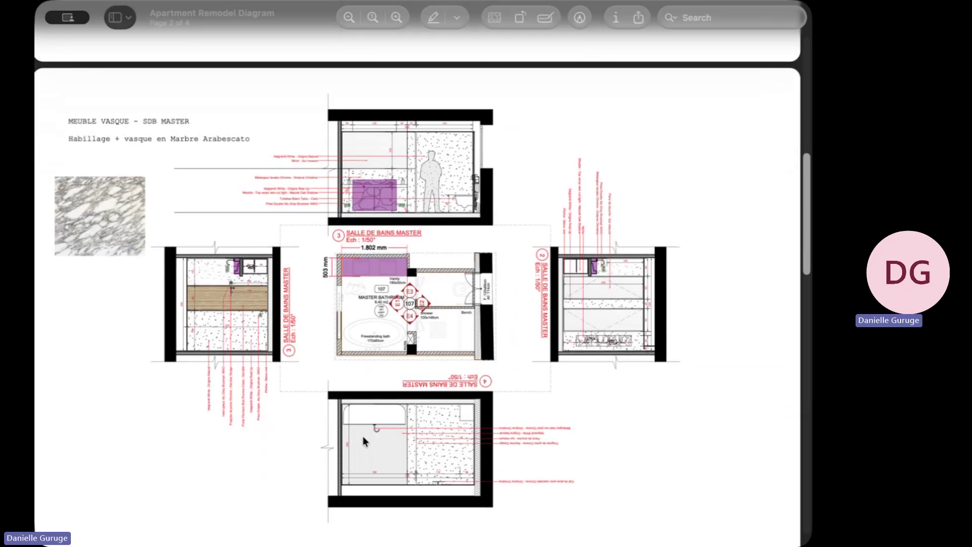
{"action": "scroll", "coordinate": [363, 440], "scroll_direction": "down", "scroll_amount": 5}
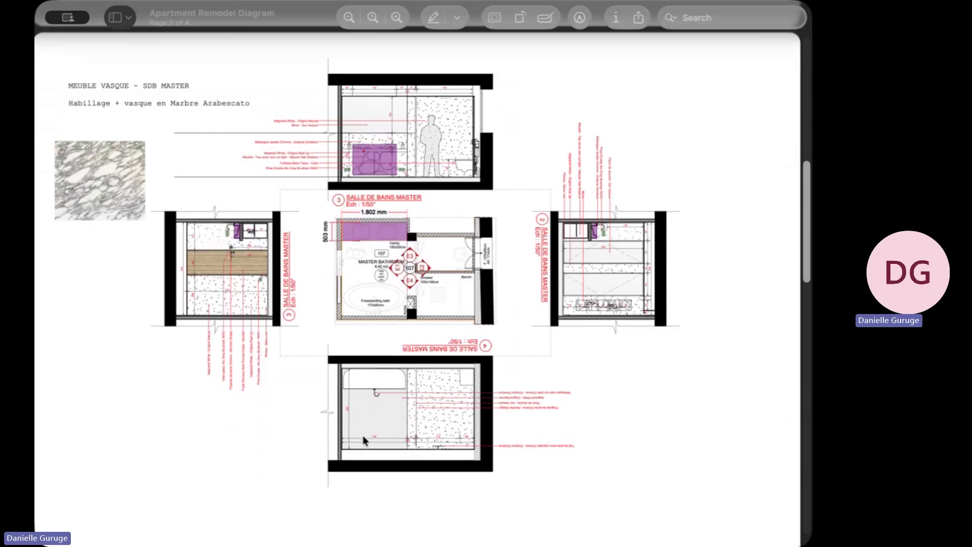
{"action": "scroll", "coordinate": [364, 441], "scroll_direction": "down", "scroll_amount": 2}
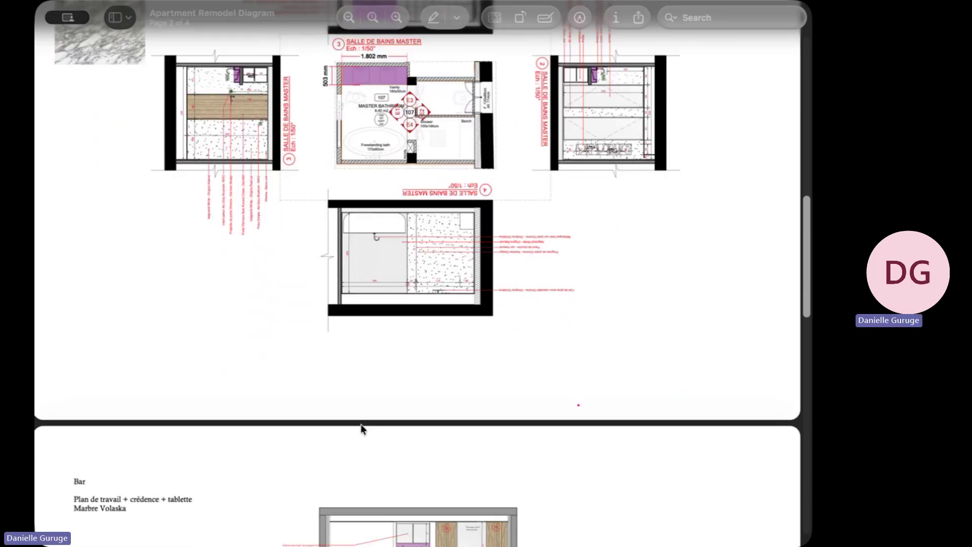
{"action": "scroll", "coordinate": [360, 426], "scroll_direction": "down", "scroll_amount": 8}
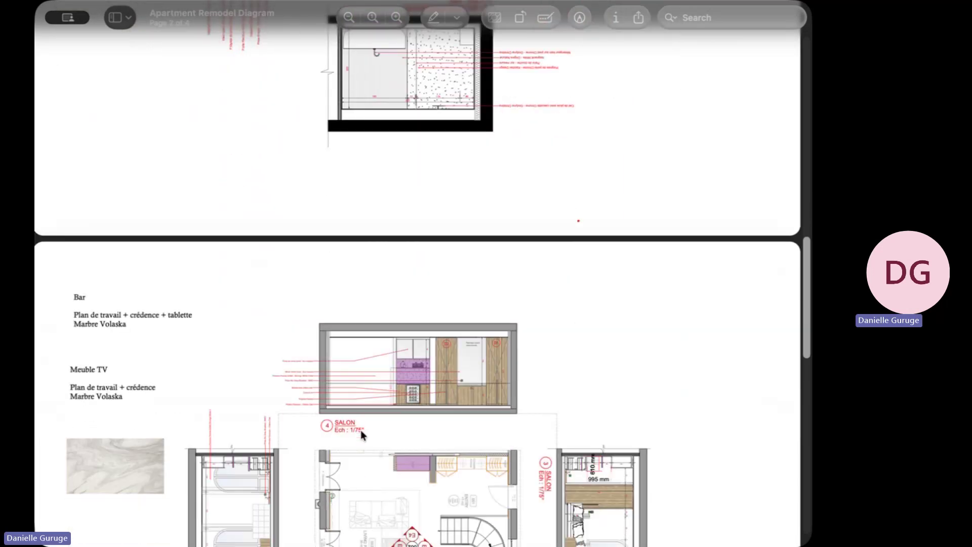
{"action": "scroll", "coordinate": [360, 430], "scroll_direction": "down", "scroll_amount": 3}
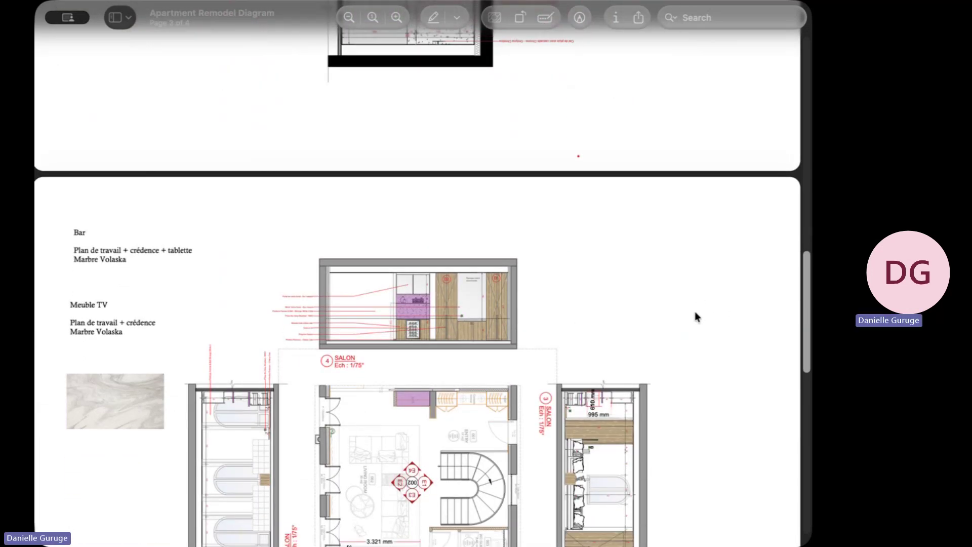
{"action": "scroll", "coordinate": [643, 314], "scroll_direction": "down", "scroll_amount": 1}
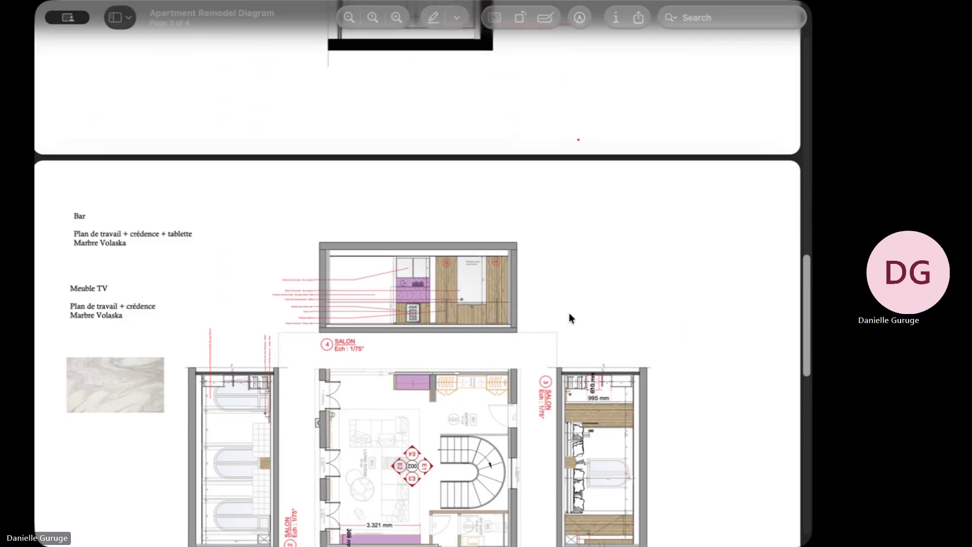
{"action": "scroll", "coordinate": [369, 339], "scroll_direction": "down", "scroll_amount": 3}
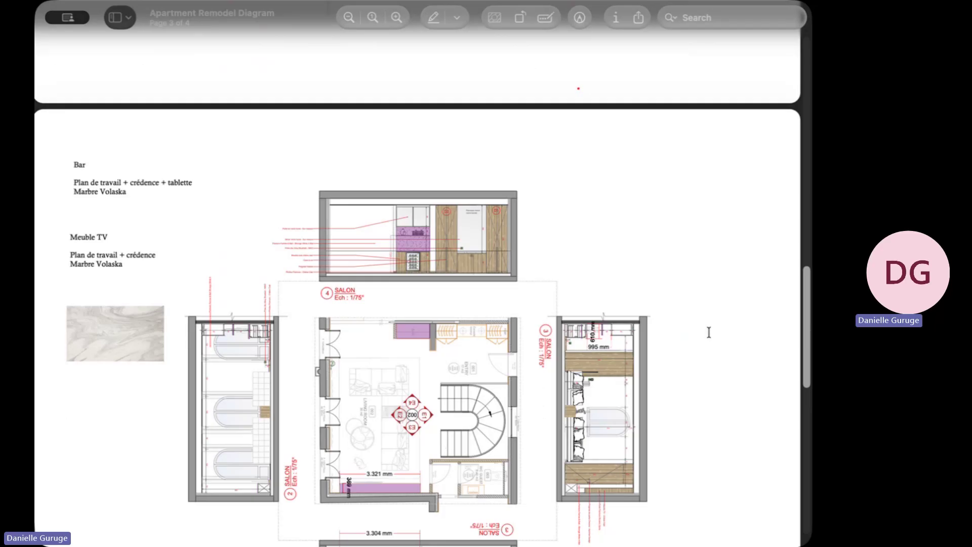
{"action": "scroll", "coordinate": [442, 330], "scroll_direction": "down", "scroll_amount": 4}
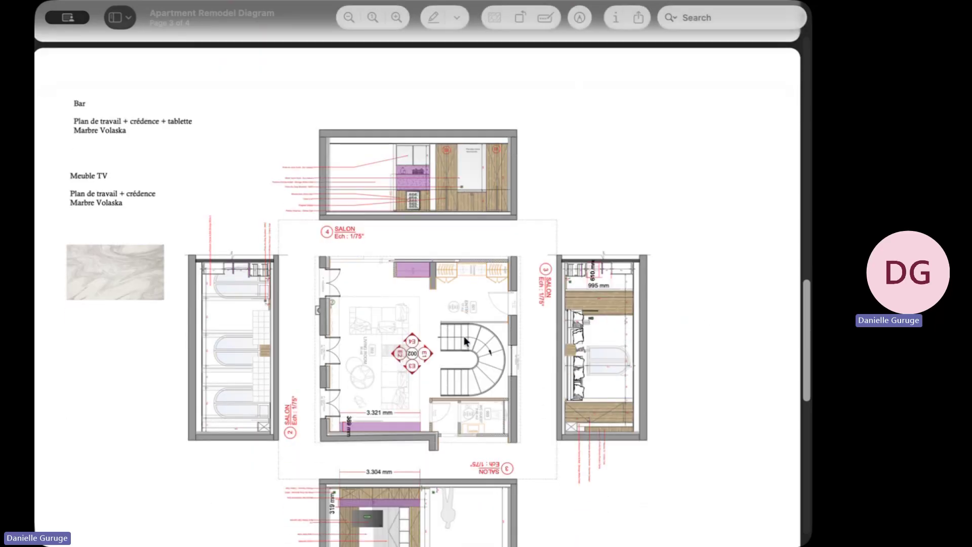
- Upload Apartment Remodel Diagram.pdf from Recents to the Pivotly PDF Uploader and submit it
{"action": "key", "text": "super+Tab"}
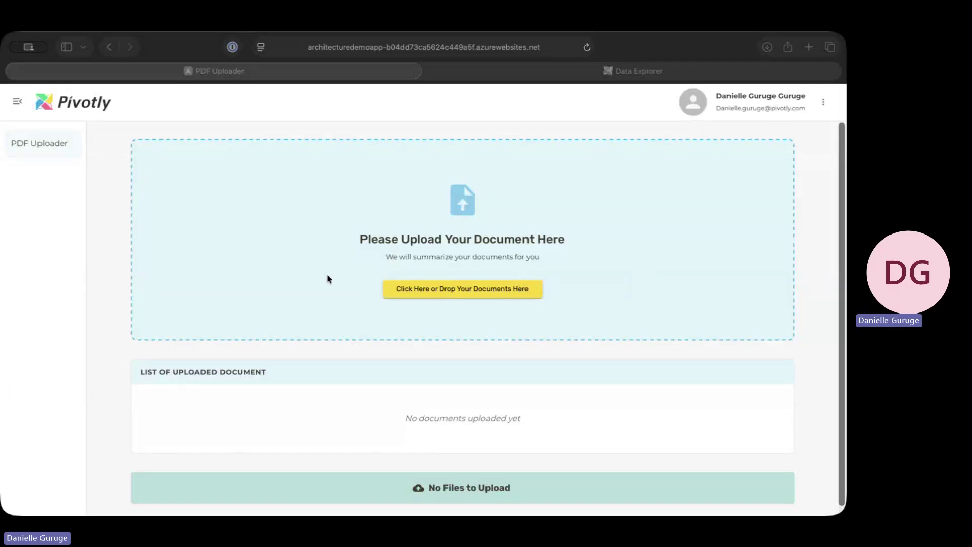
{"action": "scroll", "coordinate": [297, 287], "scroll_direction": "down", "scroll_amount": 1}
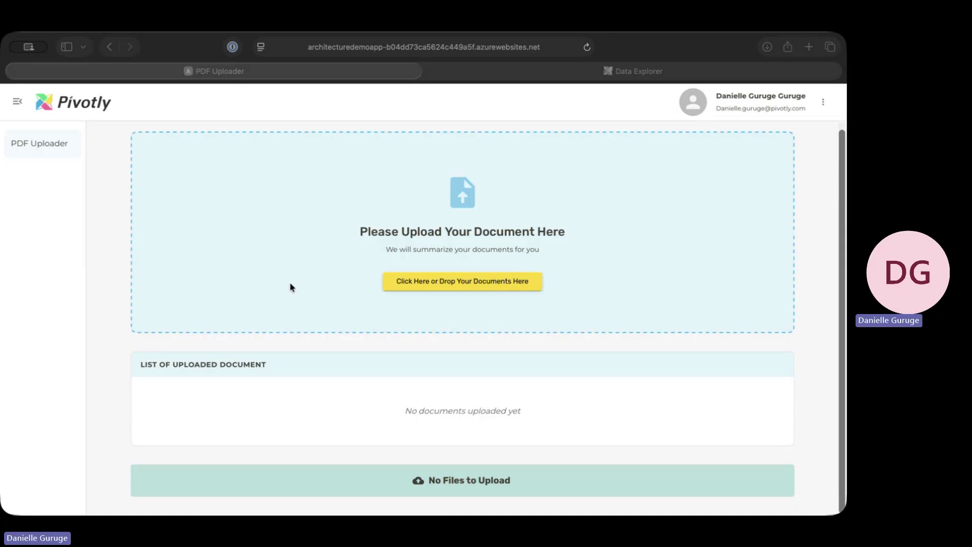
{"action": "left_click", "coordinate": [408, 285]}
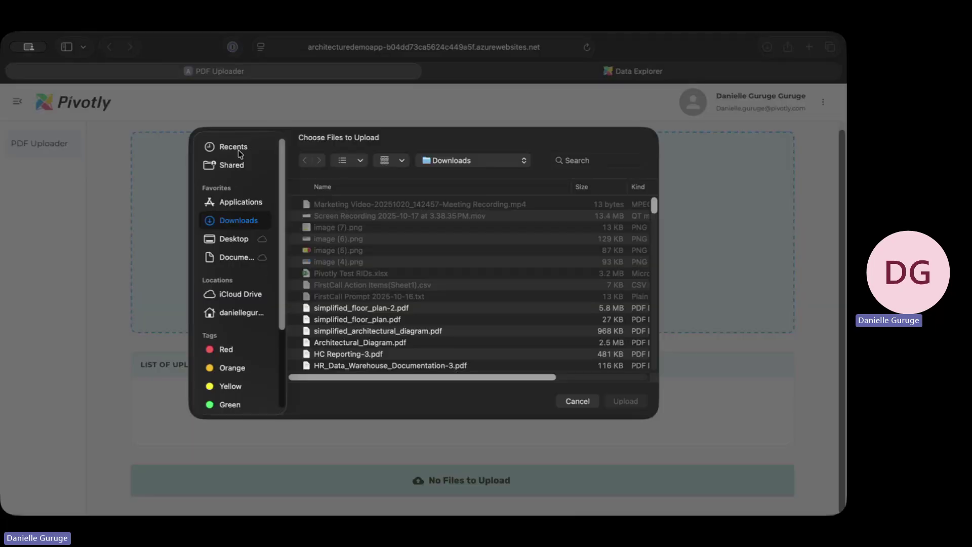
{"action": "left_click", "coordinate": [240, 152]}
{"action": "left_click", "coordinate": [359, 216]}
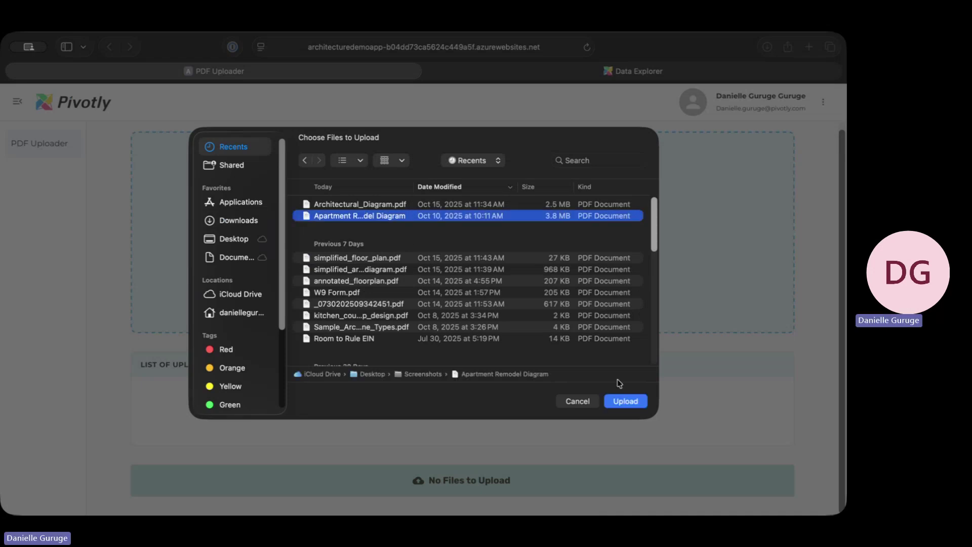
{"action": "left_click", "coordinate": [627, 400]}
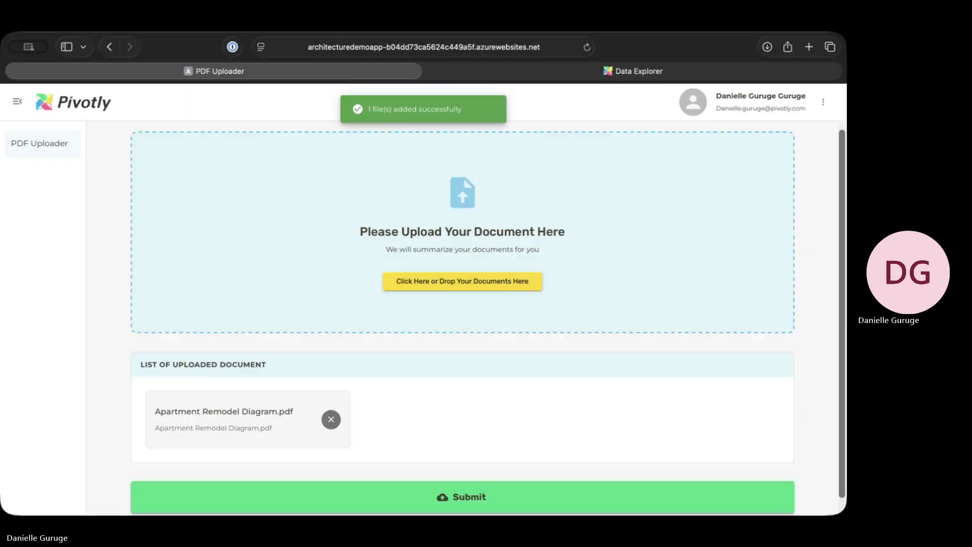
{"action": "left_click", "coordinate": [525, 497]}
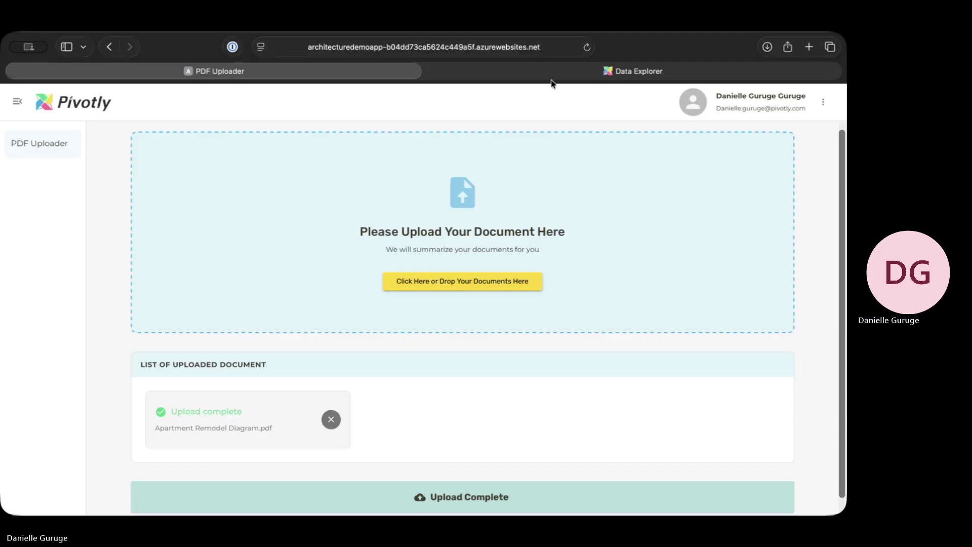
- In Data Explorer, select the StoneMasonry domain to show its 165 extracted records
{"action": "left_click", "coordinate": [567, 76]}
{"action": "left_click", "coordinate": [321, 171]}
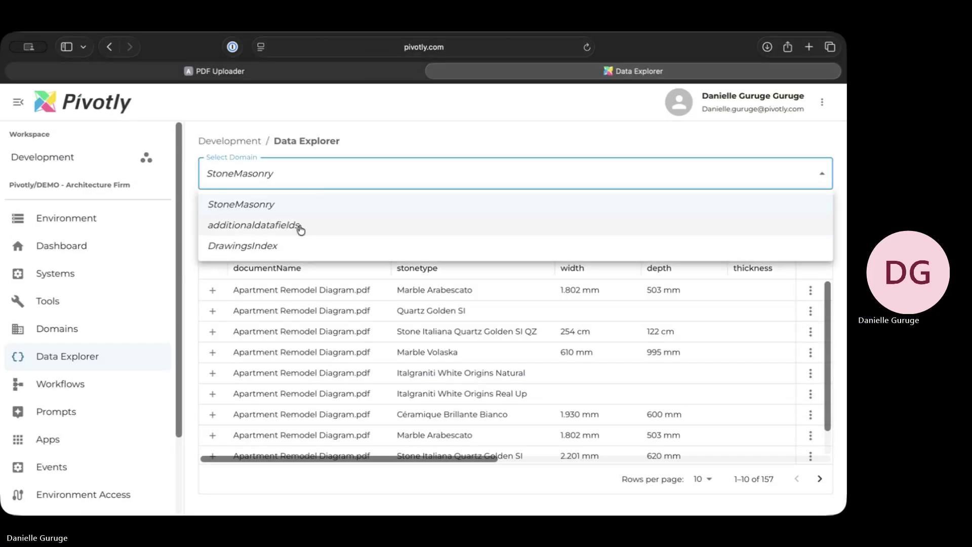
{"action": "left_click", "coordinate": [624, 223]}
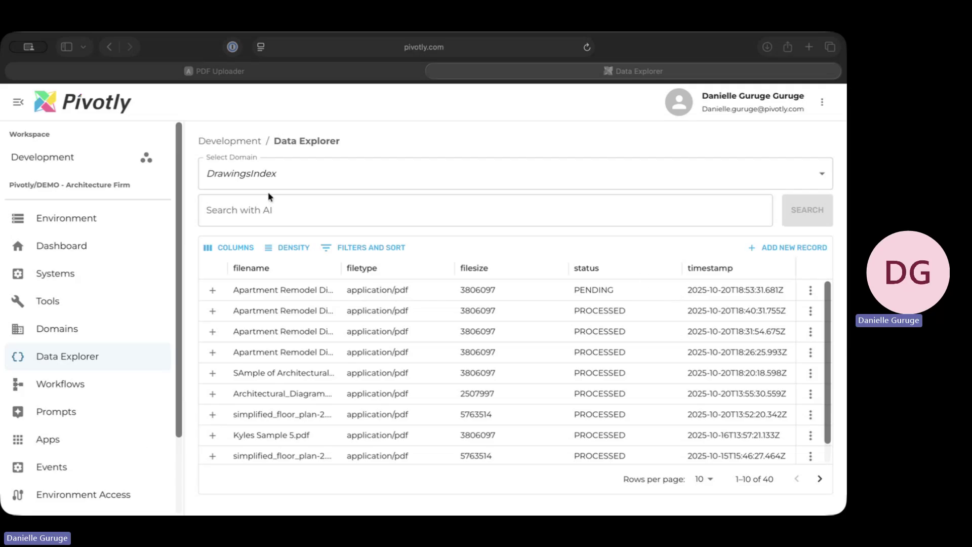
{"action": "left_click", "coordinate": [302, 177]}
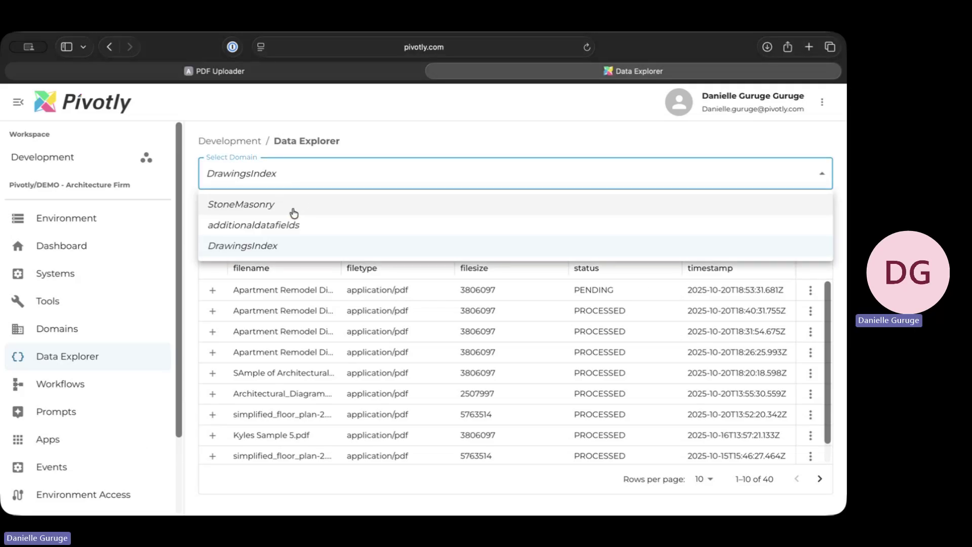
{"action": "left_click", "coordinate": [300, 204]}
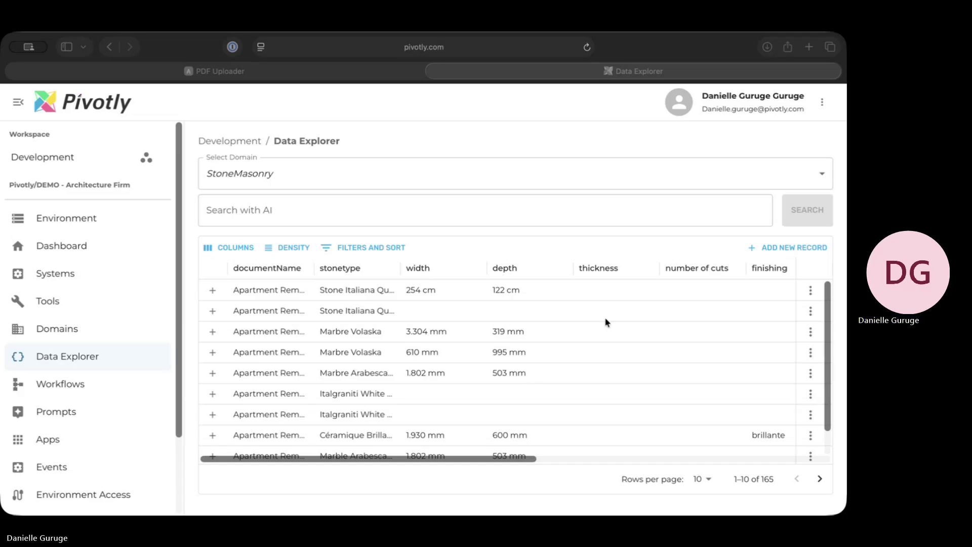
- Widen the stonetype column to read 'Céramique Brillante Bianco', then return to the PDF in Preview
{"action": "left_click", "coordinate": [321, 432]}
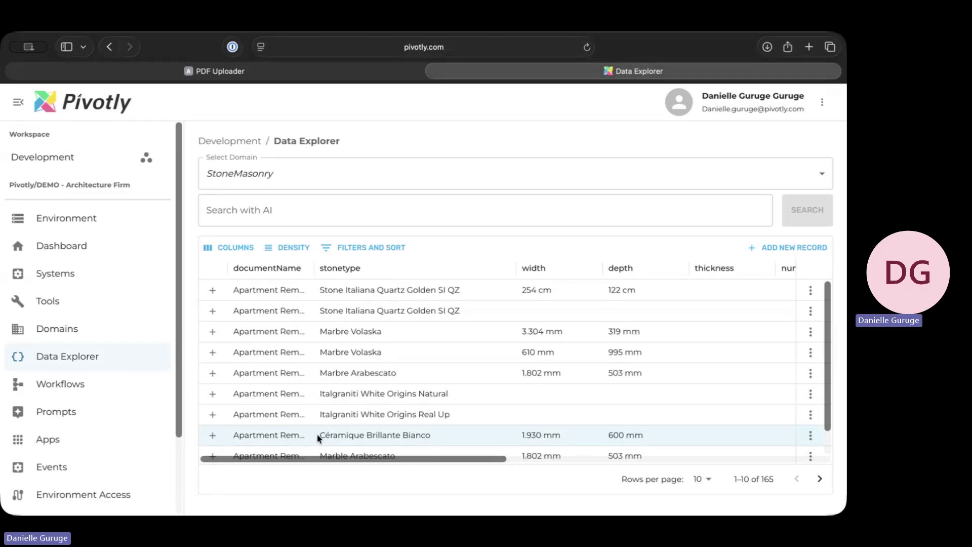
{"action": "left_click", "coordinate": [346, 434]}
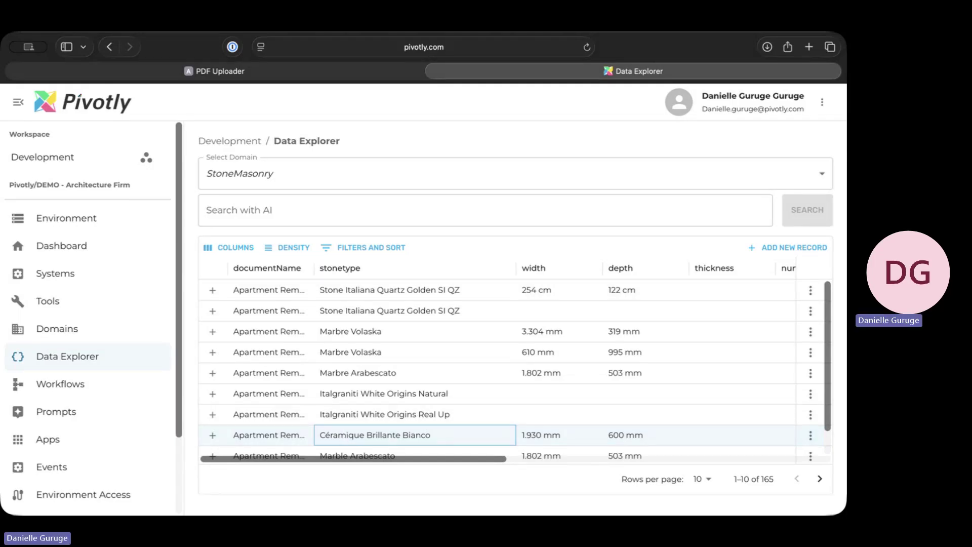
{"action": "key", "text": "super+Tab"}
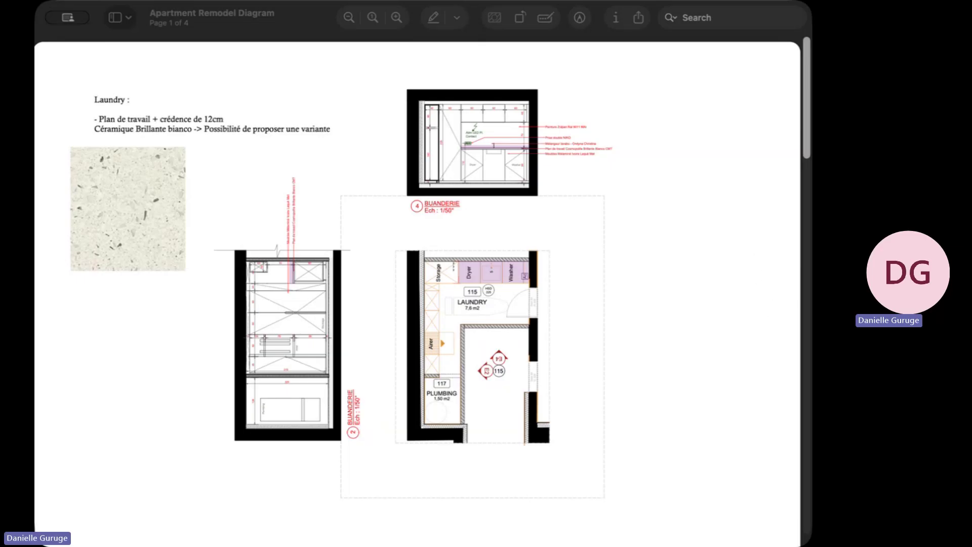
- Switch back to Pivotly and scroll through the StoneMasonry records table
{"action": "key", "text": "super+Tab"}
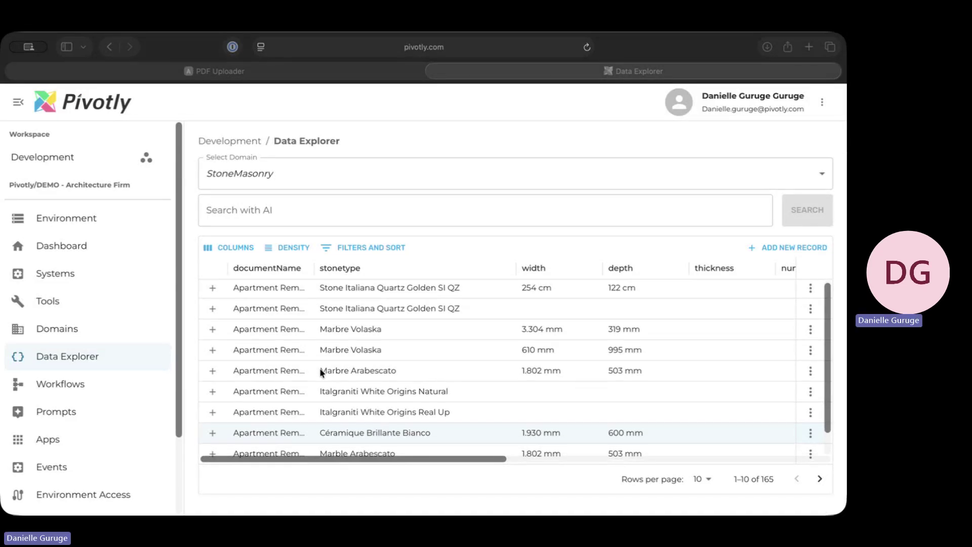
{"action": "scroll", "coordinate": [321, 369], "scroll_direction": "down", "scroll_amount": 1}
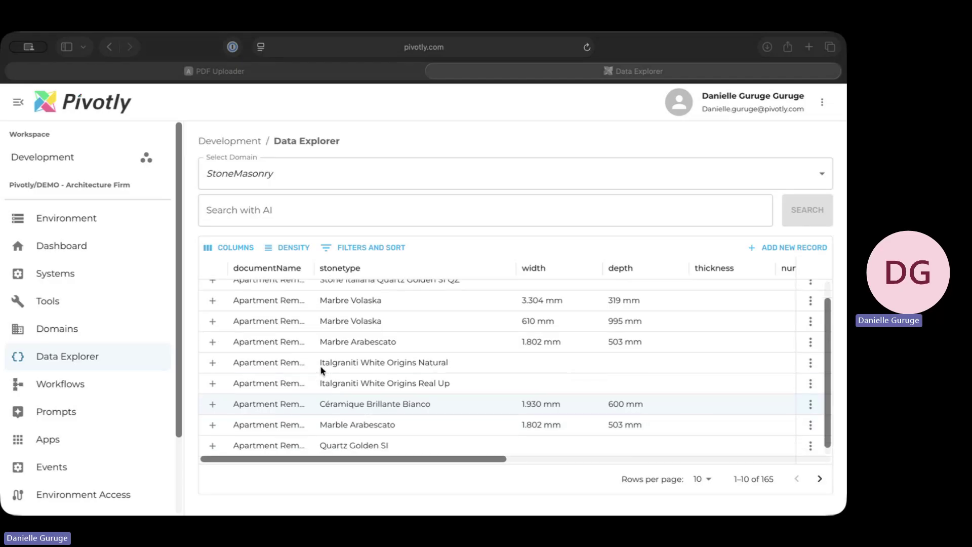
{"action": "scroll", "coordinate": [321, 370], "scroll_direction": "up", "scroll_amount": 1}
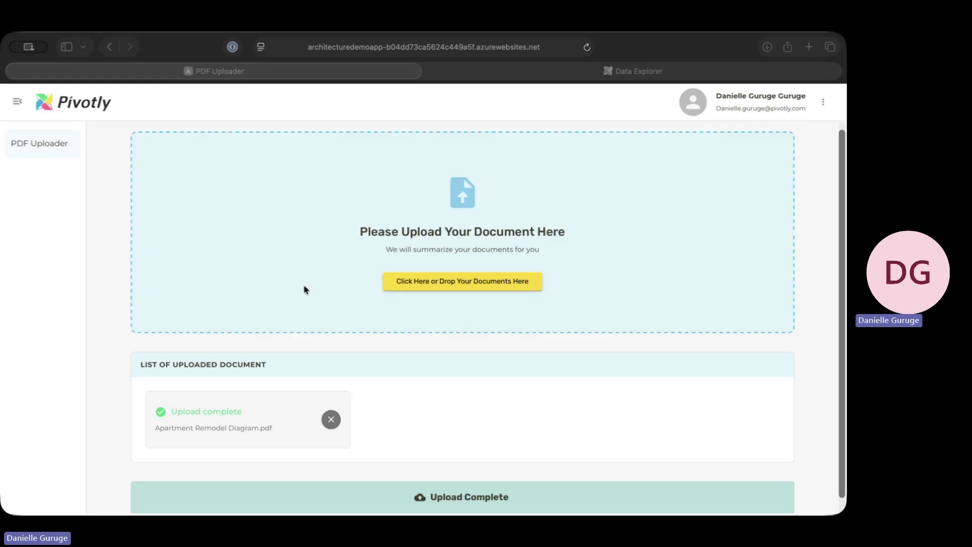
{"action": "scroll", "coordinate": [305, 286], "scroll_direction": "down", "scroll_amount": 1}
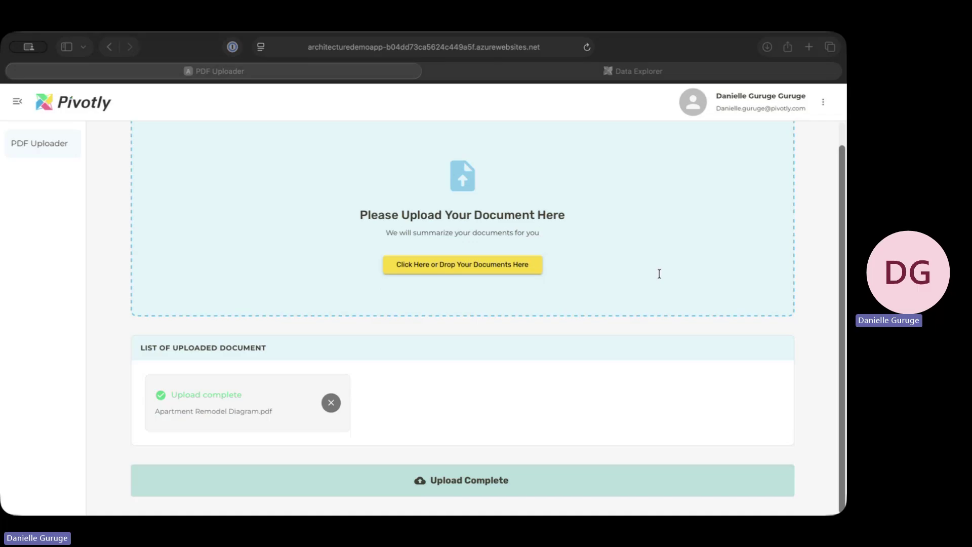